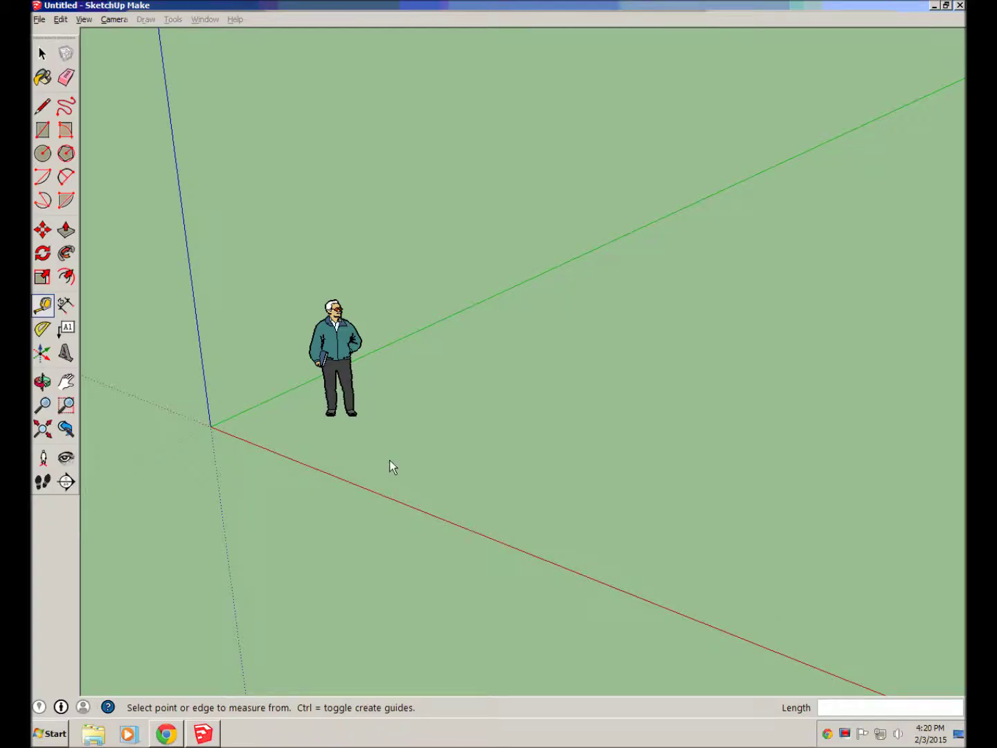
Step: Open the 3D Warehouse Get Models browser and scroll down to the Featured Geo Models row
{"action": "left_click", "coordinate": [42, 54]}
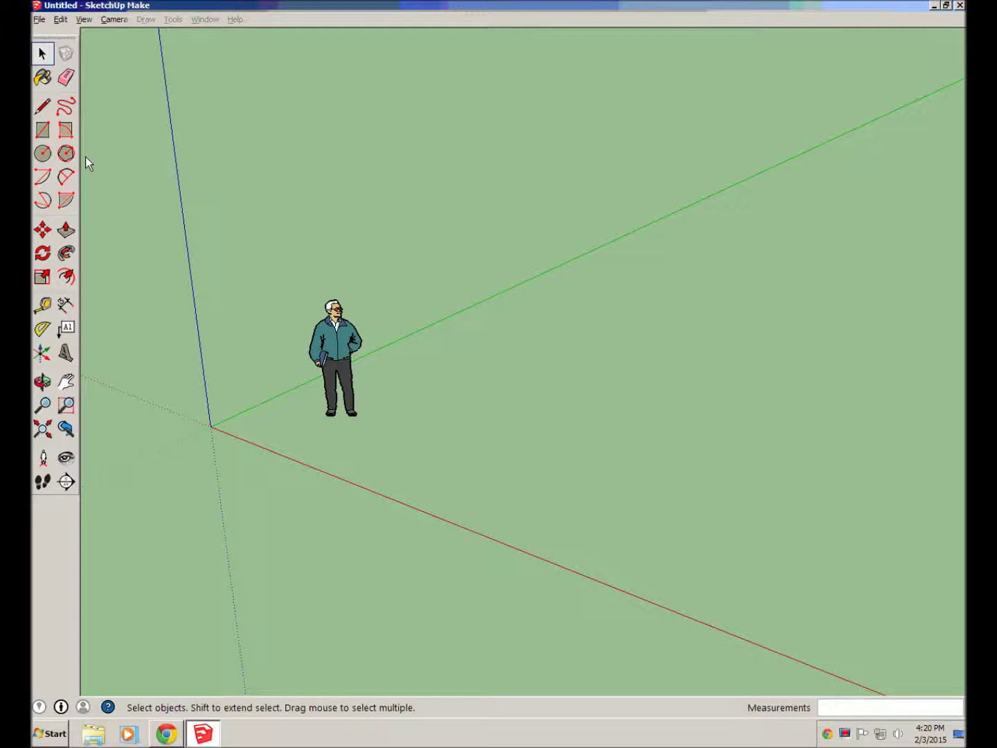
{"action": "left_click", "coordinate": [38, 20]}
{"action": "mouse_move", "coordinate": [78, 178]}
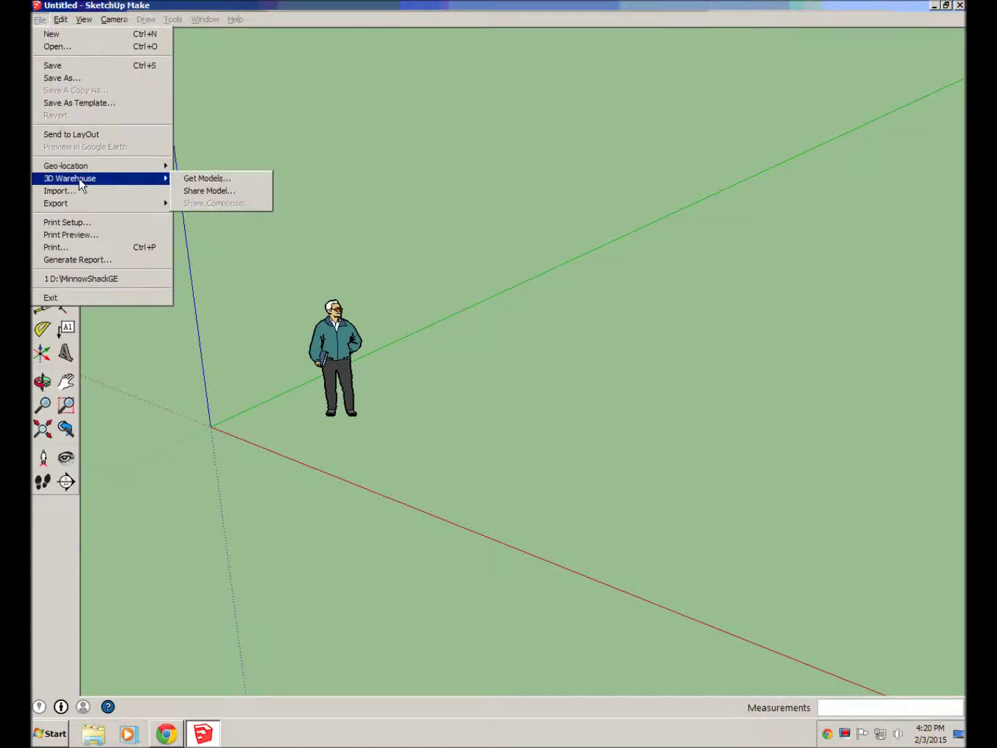
{"action": "left_click", "coordinate": [209, 182]}
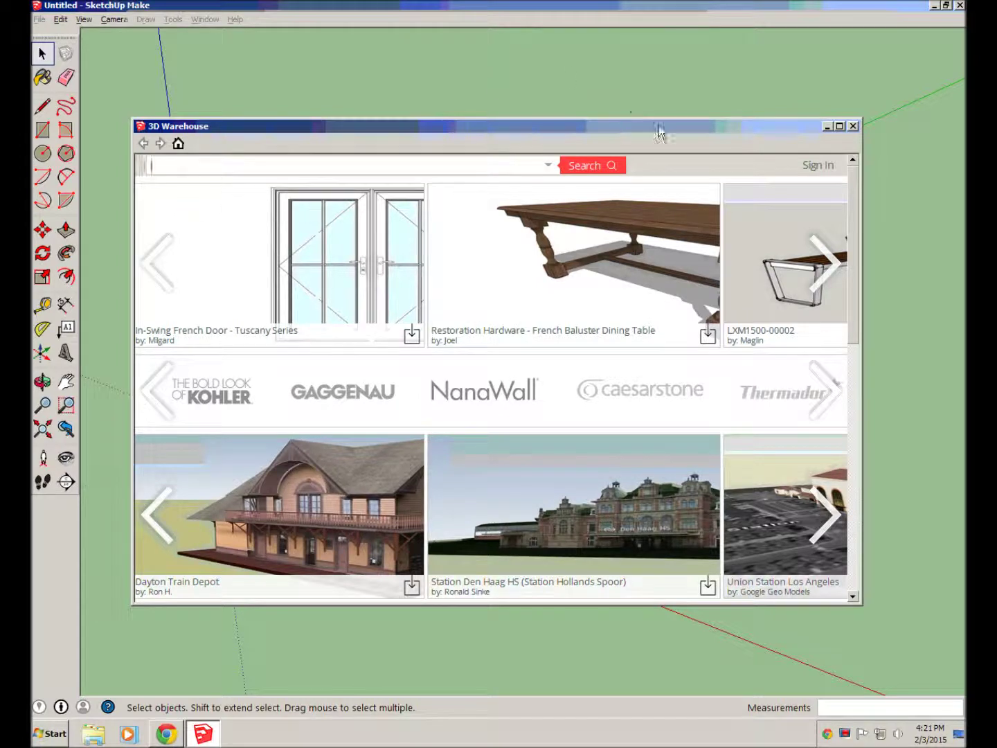
{"action": "left_click_drag", "start_coordinate": [856, 213], "coordinate": [833, 281]}
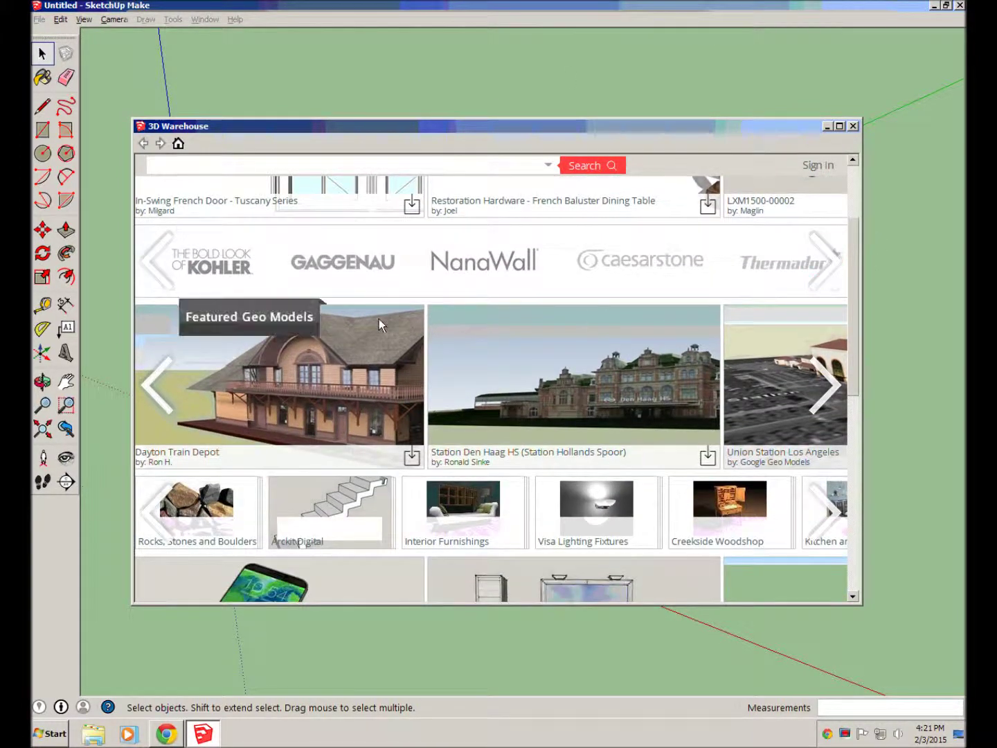
Step: Open the Dayton Train Depot thumbnail to view its model page
{"action": "left_click", "coordinate": [321, 391]}
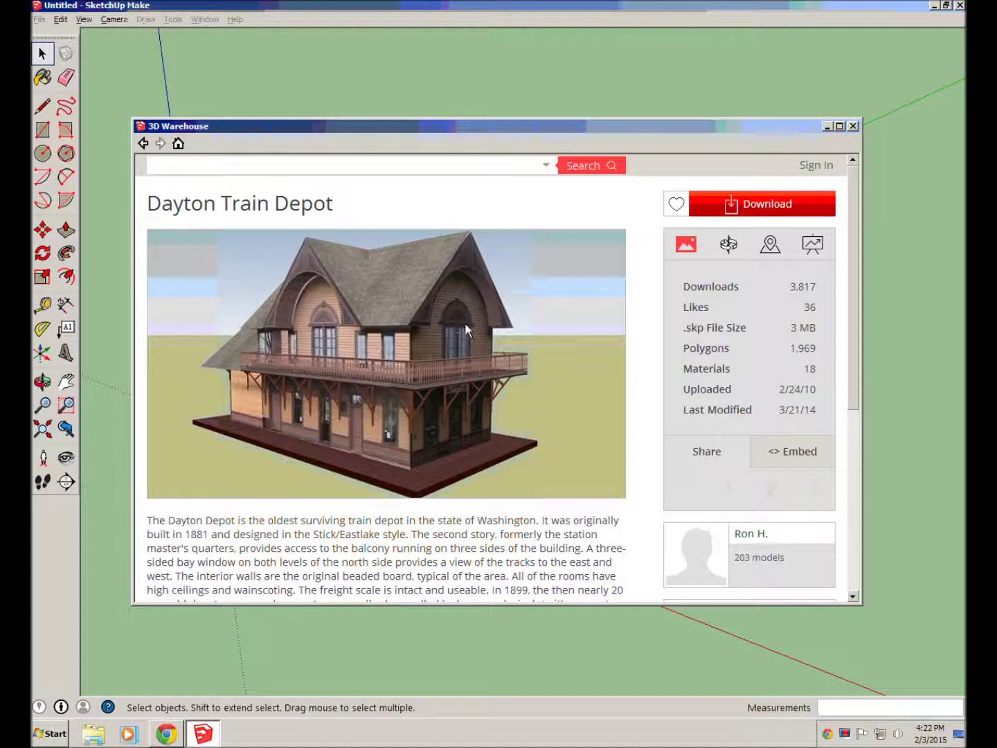
Step: Download the Dayton Train Depot and load it directly into the current model
{"action": "left_click", "coordinate": [745, 201]}
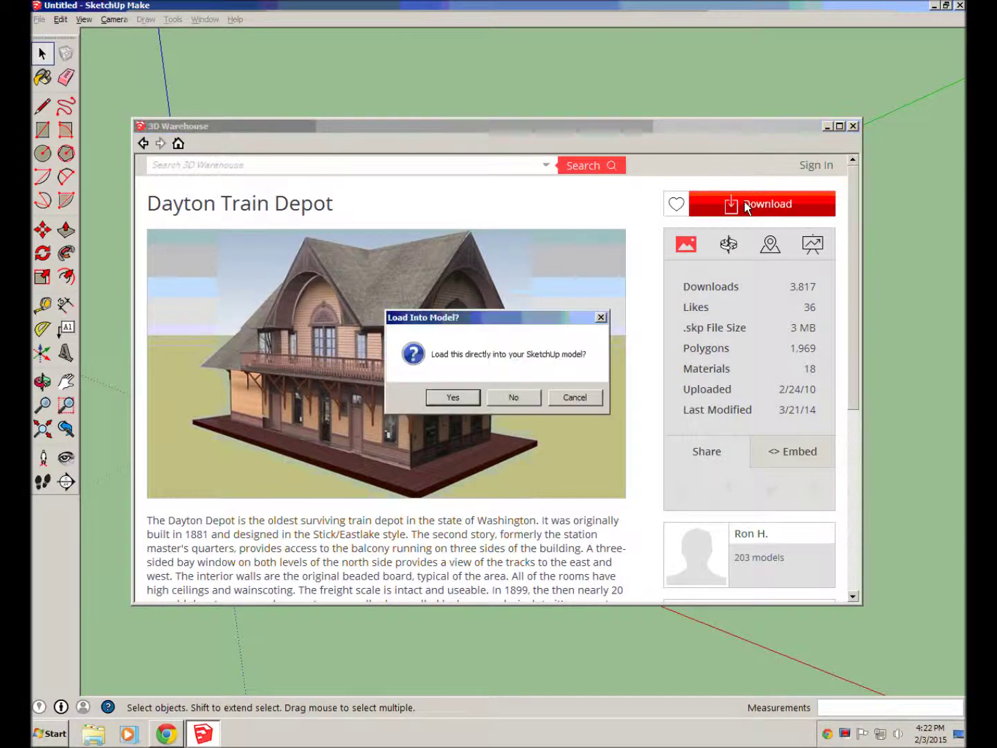
{"action": "left_click", "coordinate": [459, 397]}
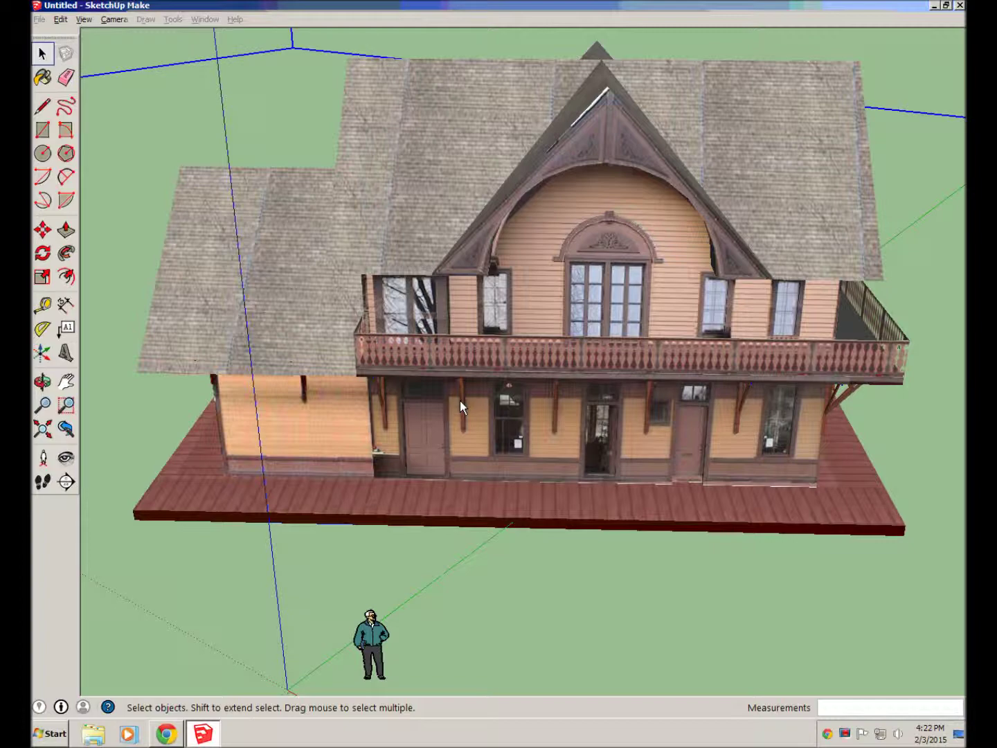
Step: Zoom out to frame the imported depot and explode its component
{"action": "scroll", "coordinate": [640, 532], "scroll_direction": "down", "scroll_amount": 5}
{"action": "scroll", "coordinate": [639, 533], "scroll_direction": "down", "scroll_amount": 1}
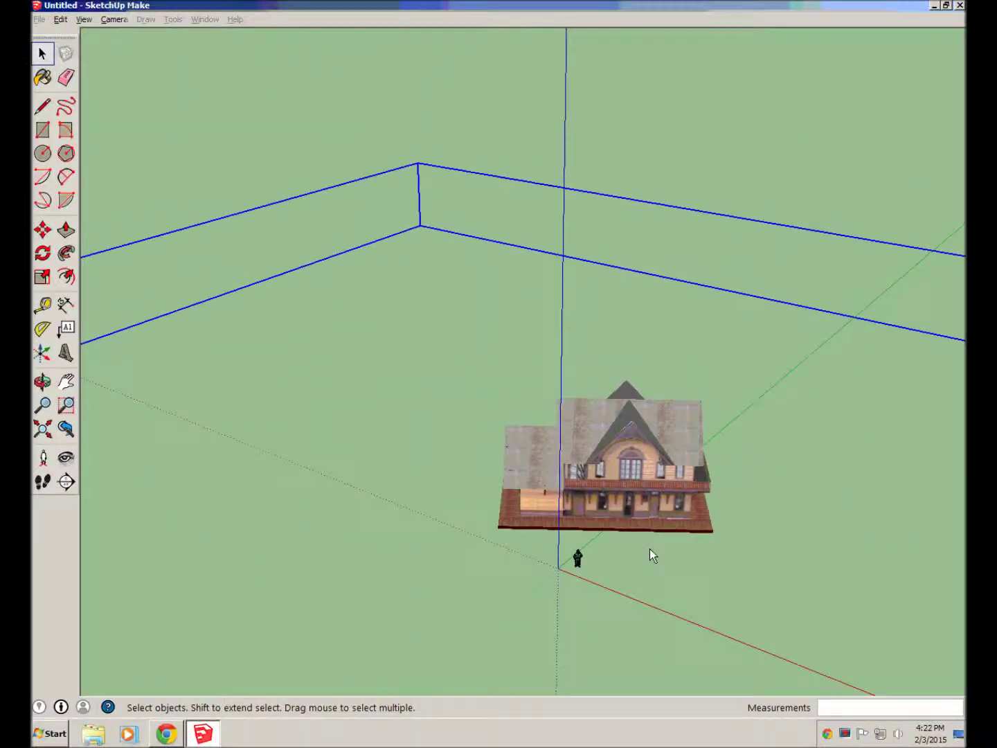
{"action": "middle_click_drag", "start_coordinate": [649, 552], "coordinate": [512, 430]}
{"action": "scroll", "coordinate": [576, 484], "scroll_direction": "down", "scroll_amount": 2}
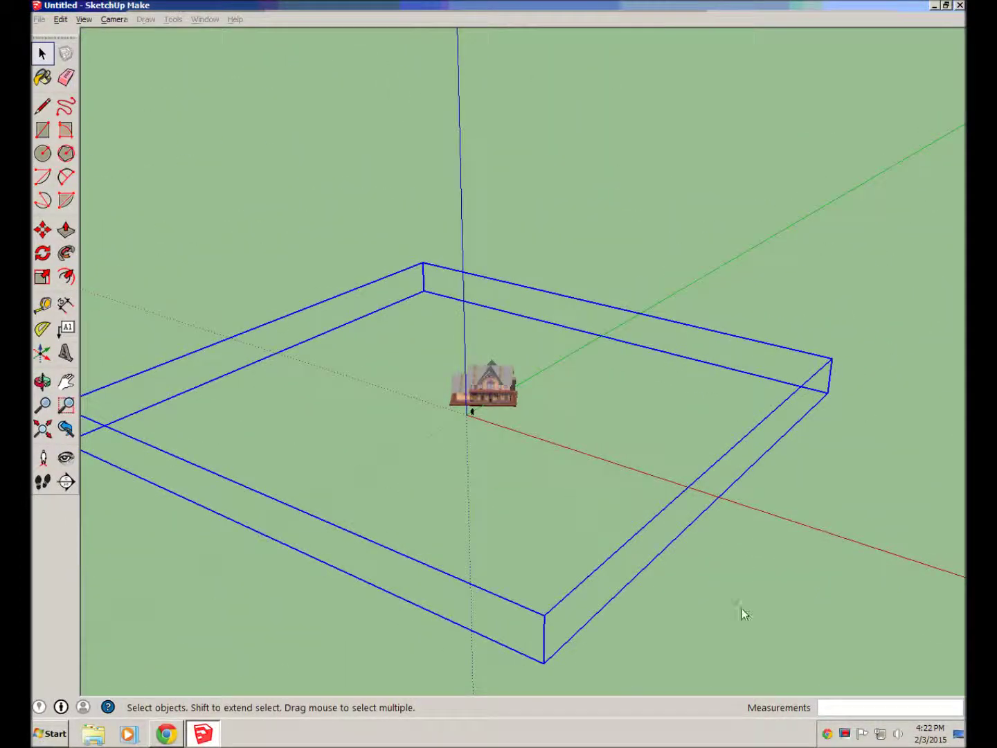
{"action": "middle_click_drag", "start_coordinate": [743, 614], "coordinate": [721, 523]}
{"action": "middle_click_drag", "start_coordinate": [361, 483], "coordinate": [525, 347]}
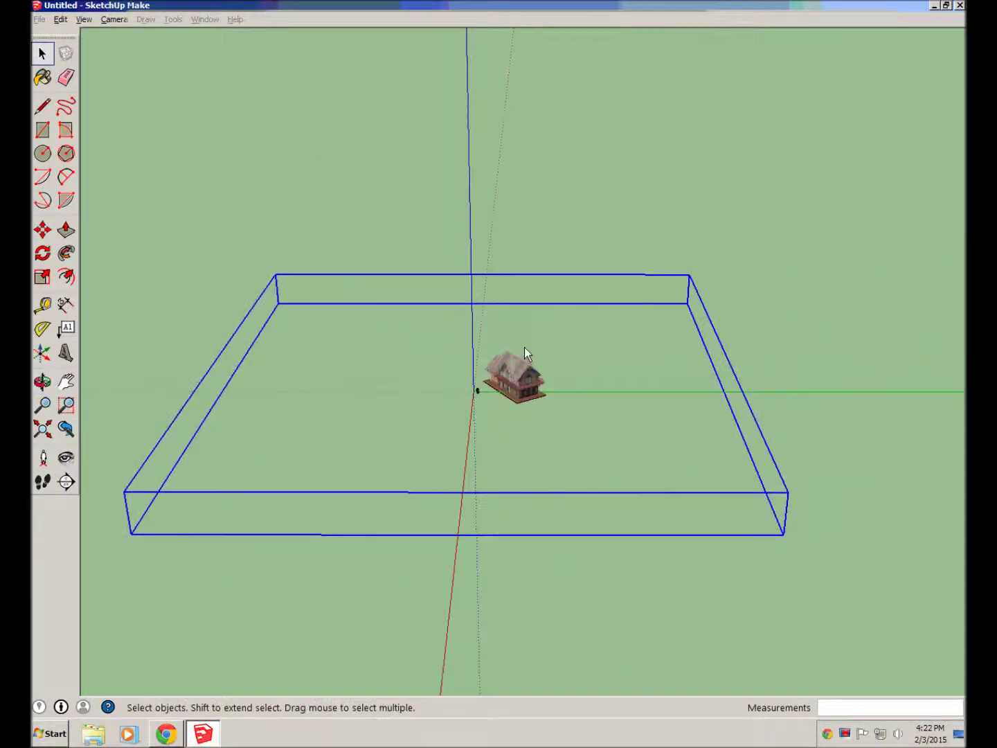
{"action": "key", "text": "Delete"}
{"action": "key", "text": "ctrl+z"}
{"action": "right_click", "coordinate": [522, 377]}
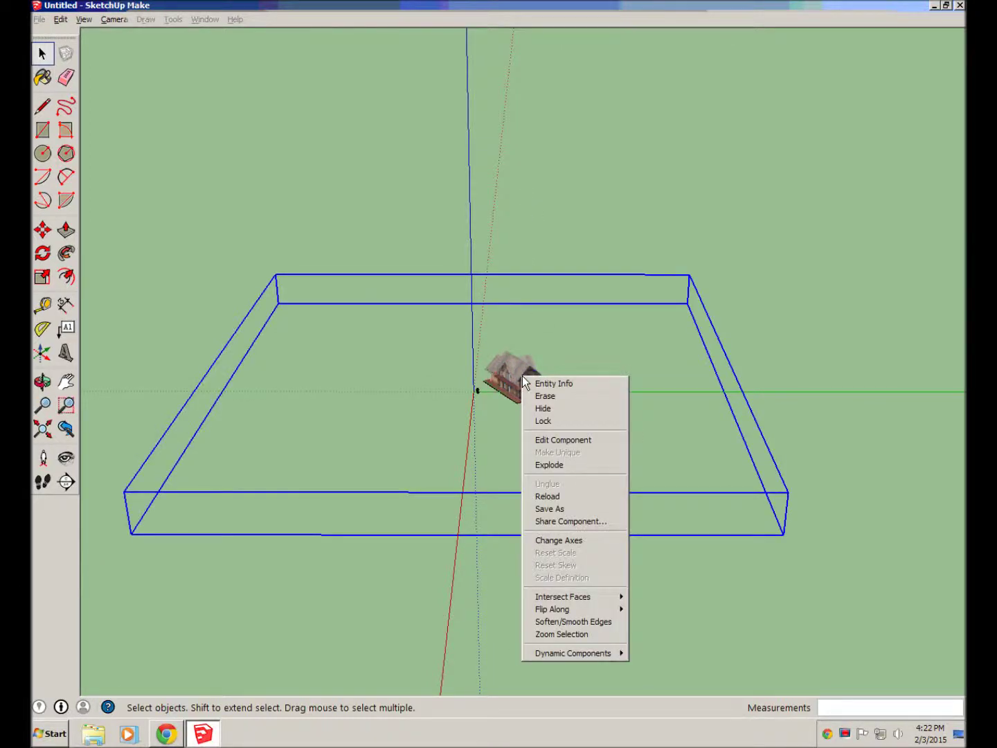
{"action": "left_click", "coordinate": [547, 465]}
Step: Window-select all the exploded depot geometry and make it a group
{"action": "left_click", "coordinate": [678, 421]}
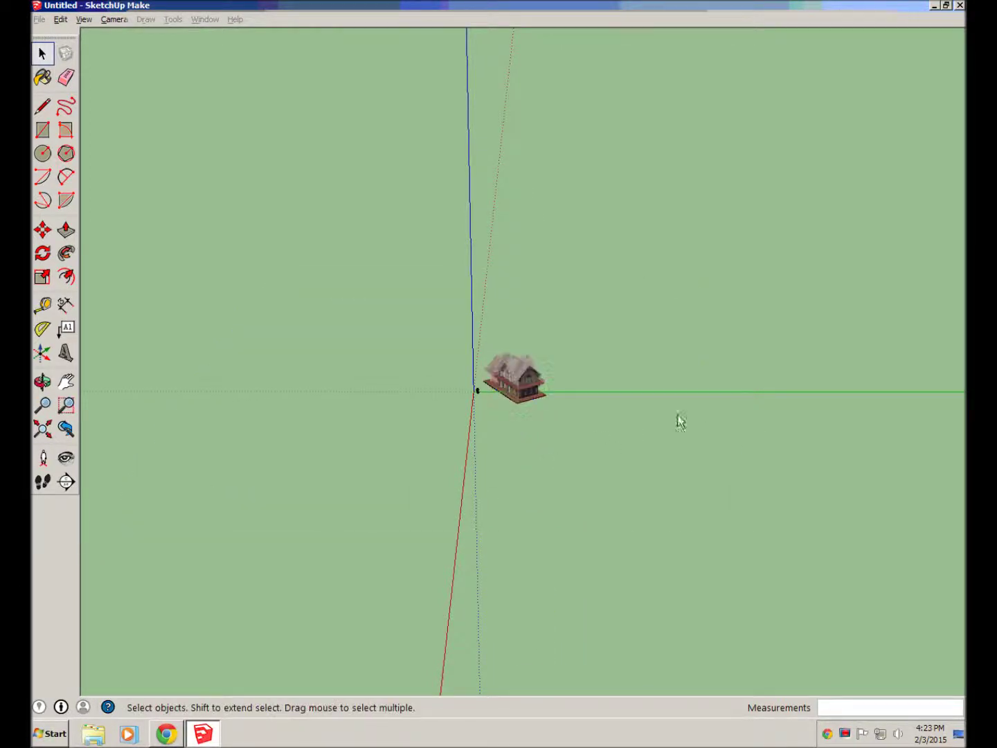
{"action": "left_click", "coordinate": [522, 369]}
{"action": "scroll", "coordinate": [533, 392], "scroll_direction": "up", "scroll_amount": 3}
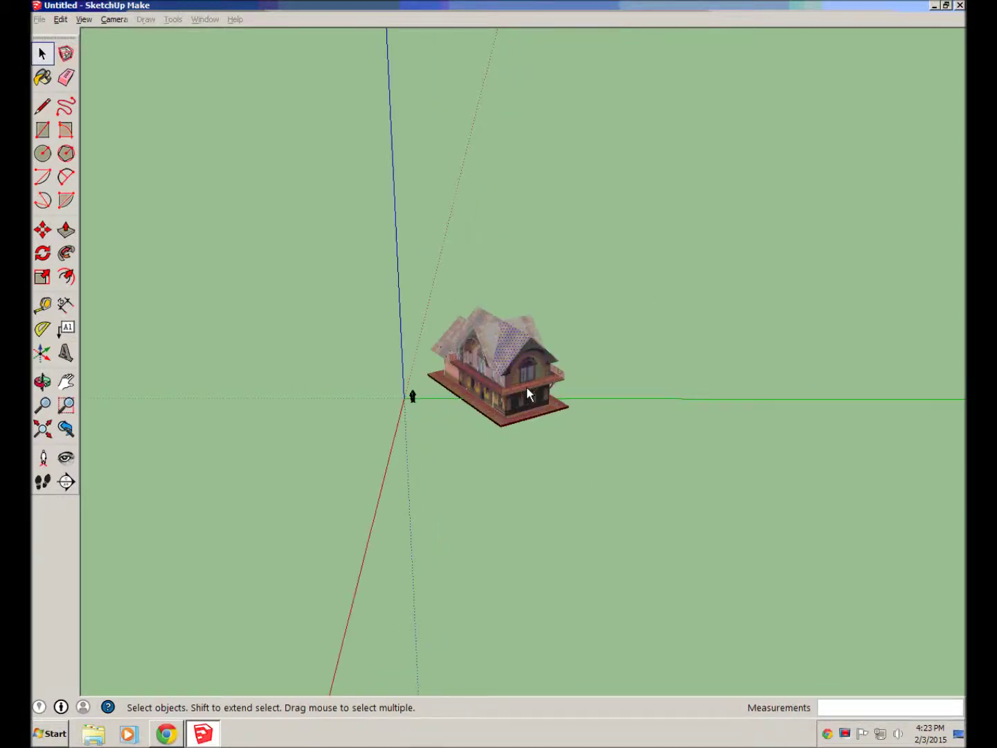
{"action": "middle_click_drag", "start_coordinate": [589, 434], "coordinate": [439, 318]}
{"action": "left_click_drag", "start_coordinate": [443, 289], "coordinate": [589, 440]}
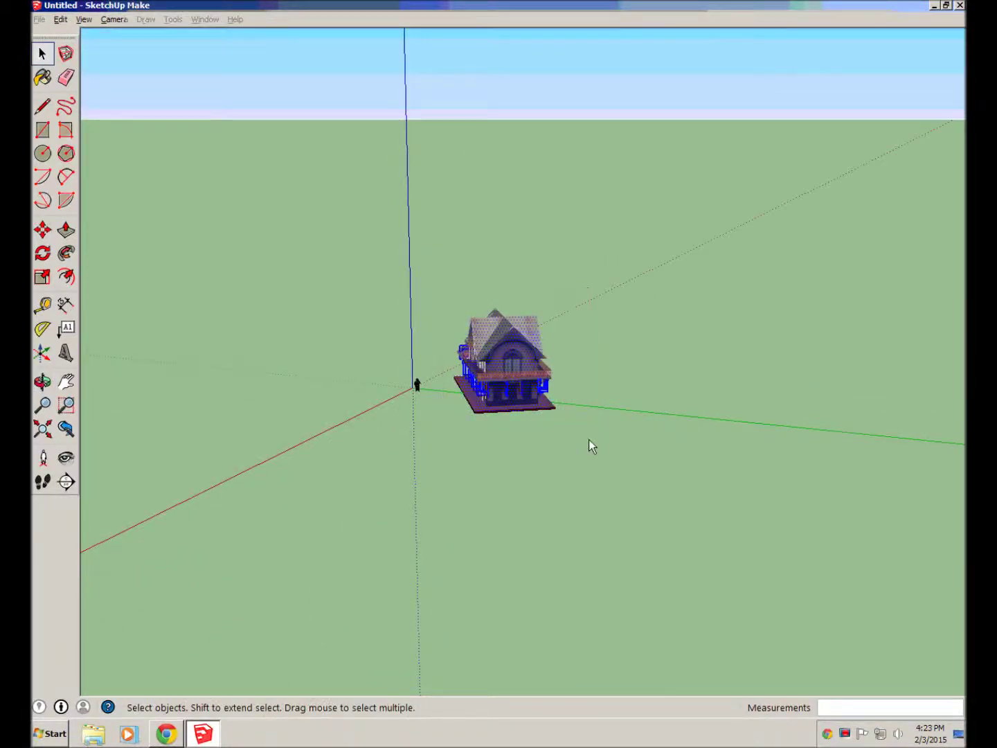
{"action": "right_click", "coordinate": [511, 361]}
{"action": "left_click", "coordinate": [551, 473]}
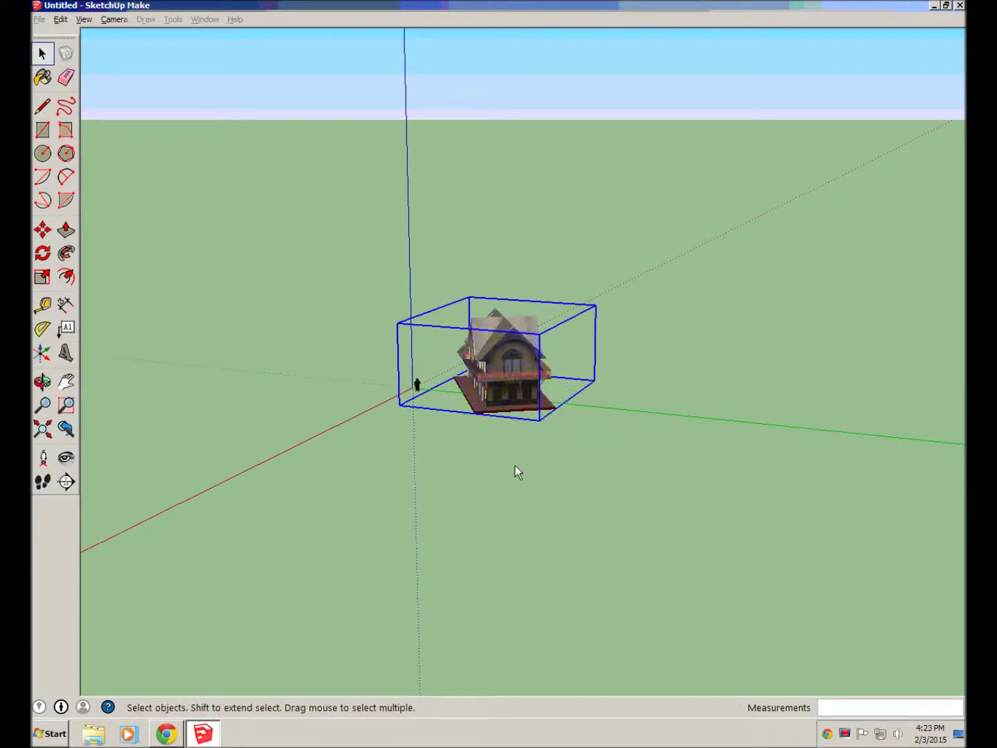
Step: Orbit around the grouped depot to check it stands beside the scale figure
{"action": "middle_click_drag", "start_coordinate": [380, 455], "coordinate": [559, 476]}
{"action": "left_click", "coordinate": [522, 449]}
{"action": "left_click", "coordinate": [546, 345]}
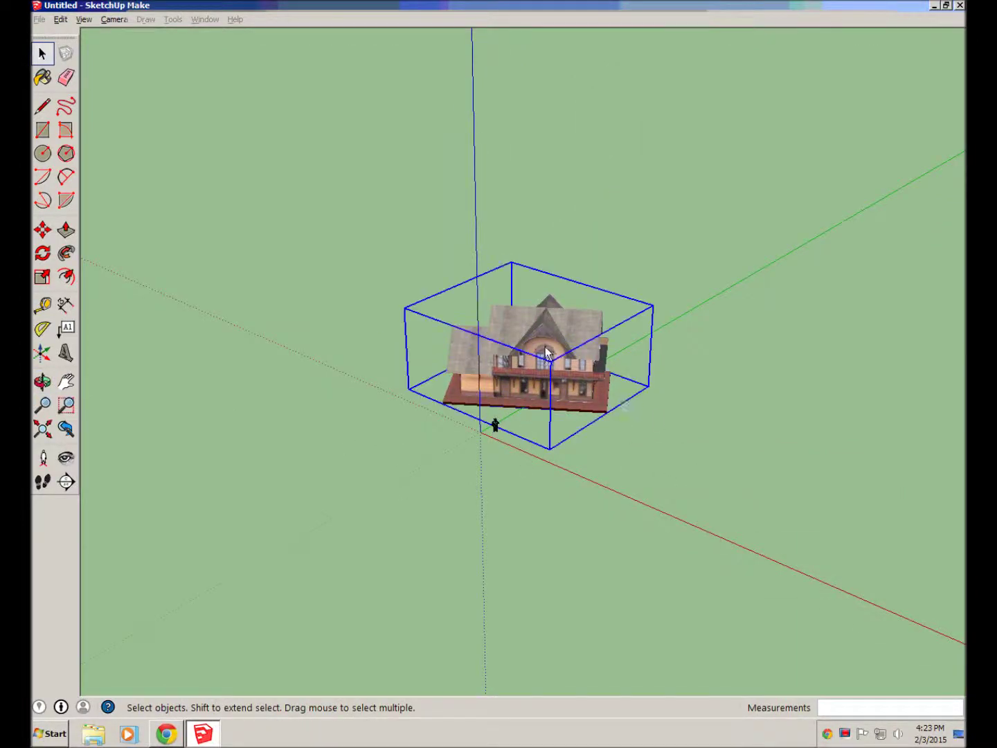
{"action": "middle_click_drag", "start_coordinate": [644, 448], "coordinate": [525, 461]}
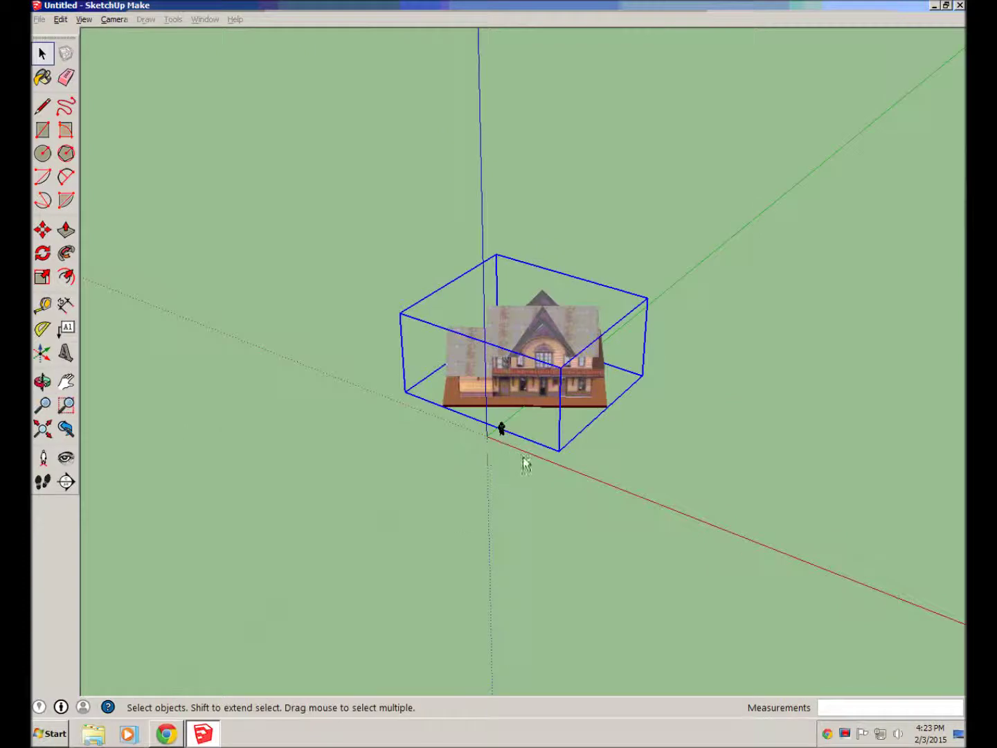
{"action": "left_click", "coordinate": [502, 429]}
{"action": "middle_click_drag", "start_coordinate": [594, 418], "coordinate": [489, 427]}
{"action": "scroll", "coordinate": [455, 429], "scroll_direction": "up", "scroll_amount": 5}
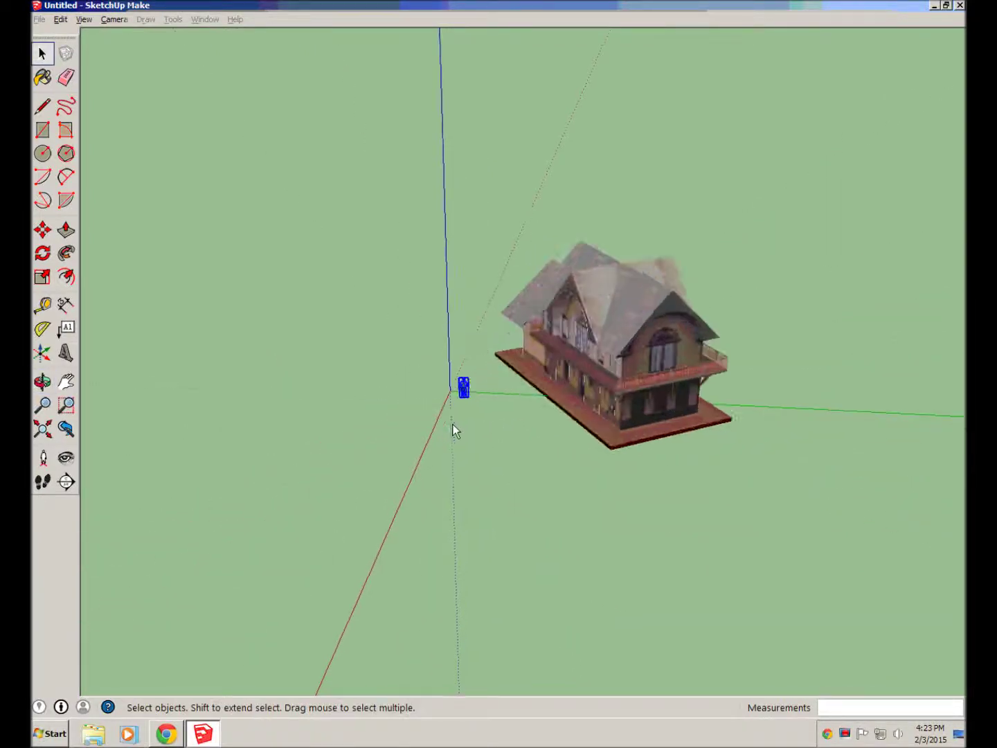
Step: Open the File menu down to the Import entry
{"action": "left_click", "coordinate": [41, 20]}
{"action": "mouse_move", "coordinate": [99, 182]}
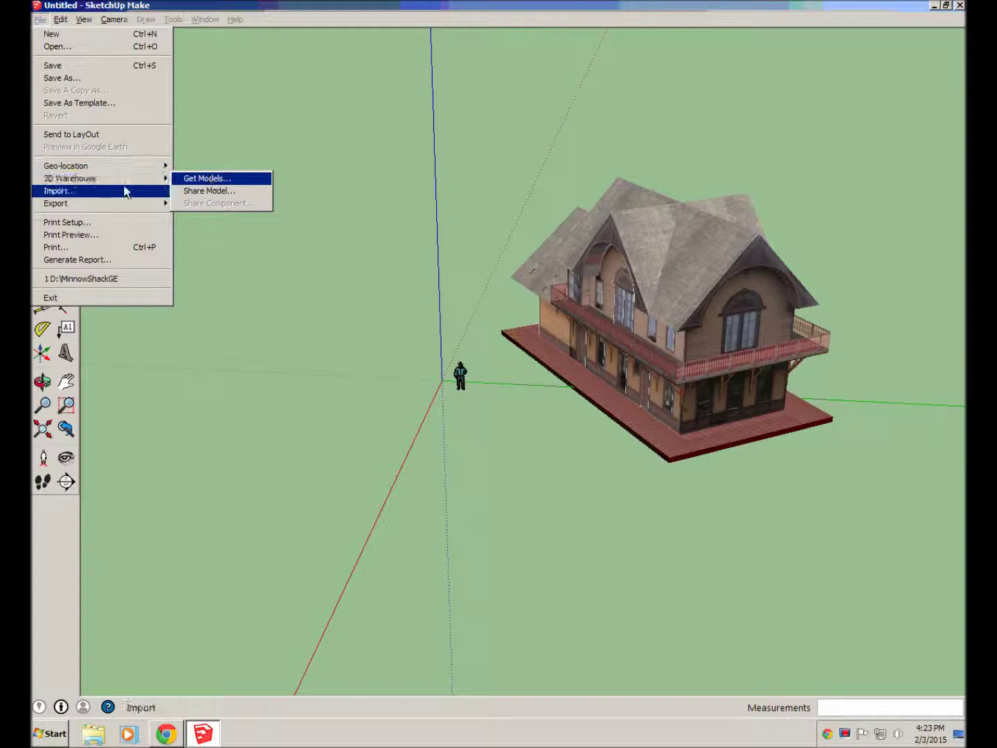
Step: Import the Mobile-Chicken-Coop file from the Downloads folder
{"action": "left_click", "coordinate": [60, 191]}
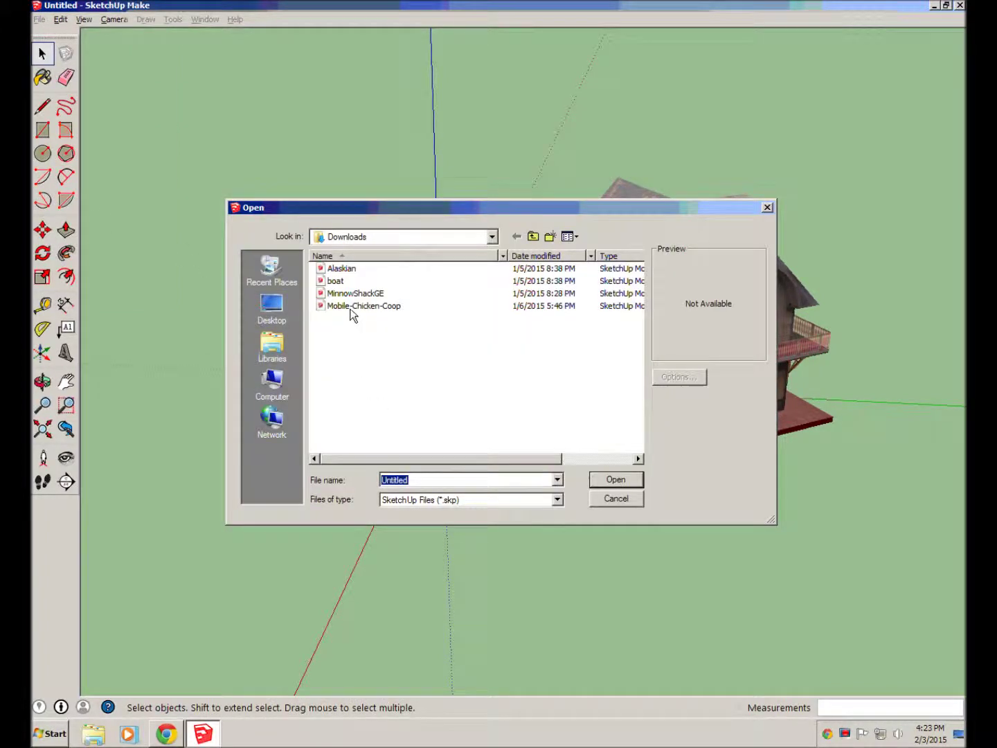
{"action": "left_click", "coordinate": [349, 306]}
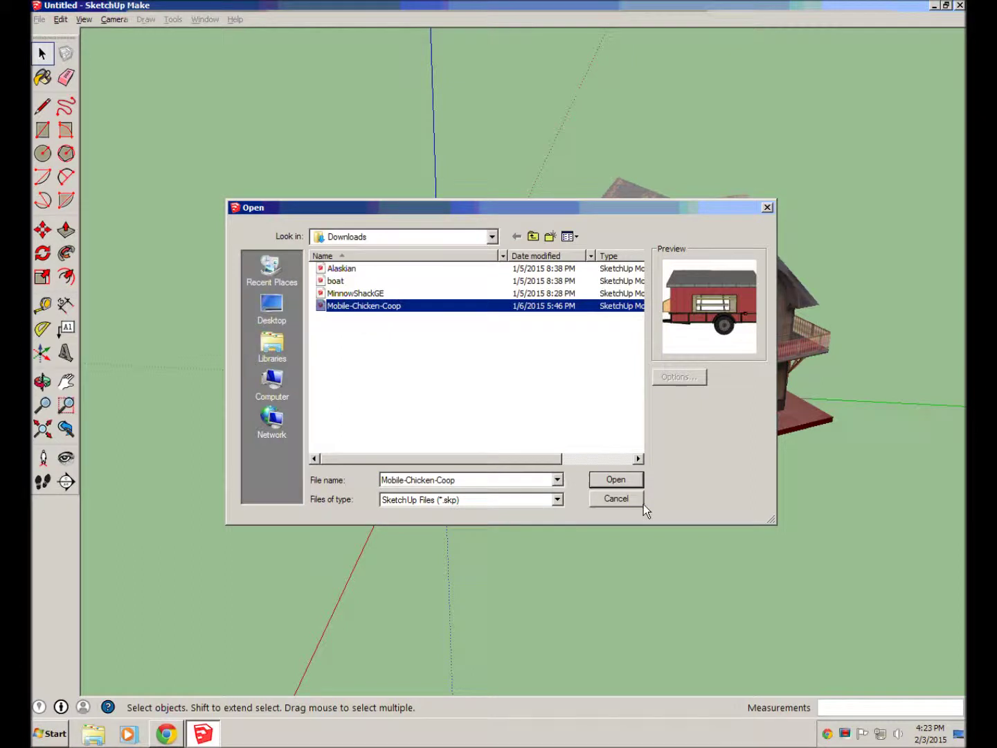
{"action": "left_click", "coordinate": [622, 476]}
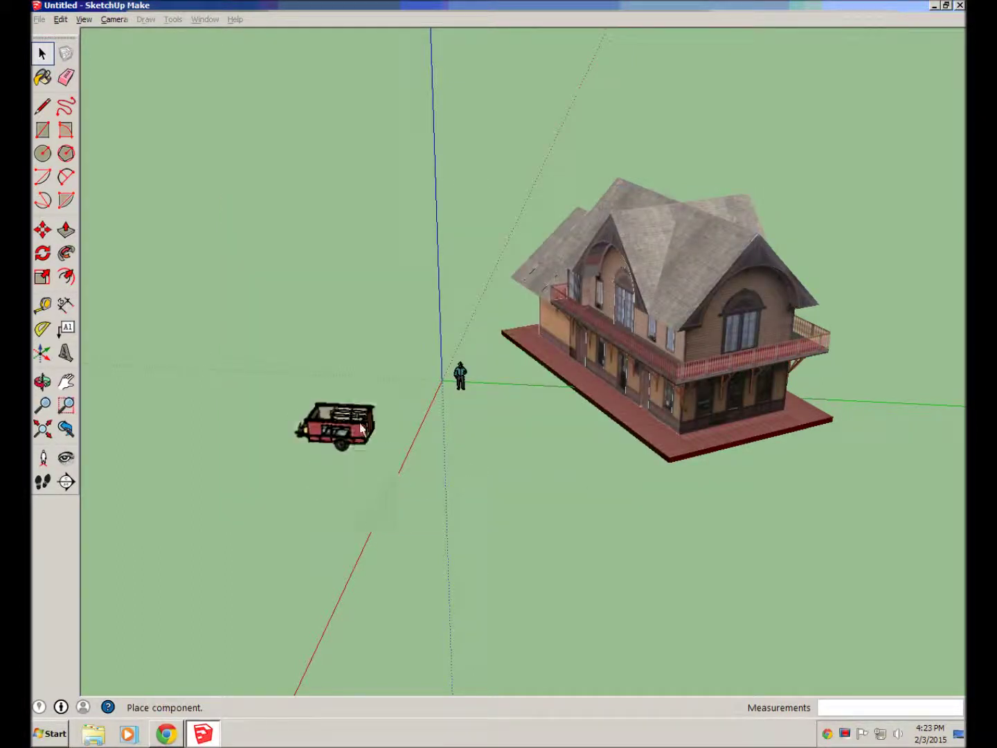
Step: Drop the coop on the ground and move it beside the scale figure
{"action": "left_click", "coordinate": [387, 430]}
{"action": "key", "text": "m"}
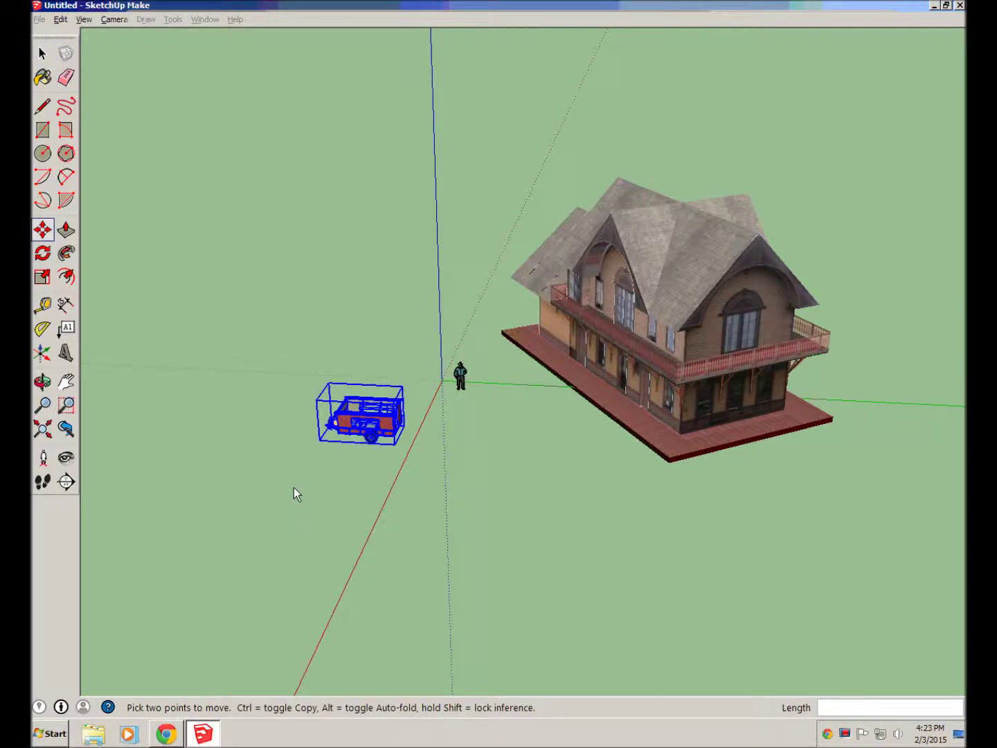
{"action": "middle_click_drag", "start_coordinate": [293, 487], "coordinate": [715, 504]}
{"action": "key", "text": "space"}
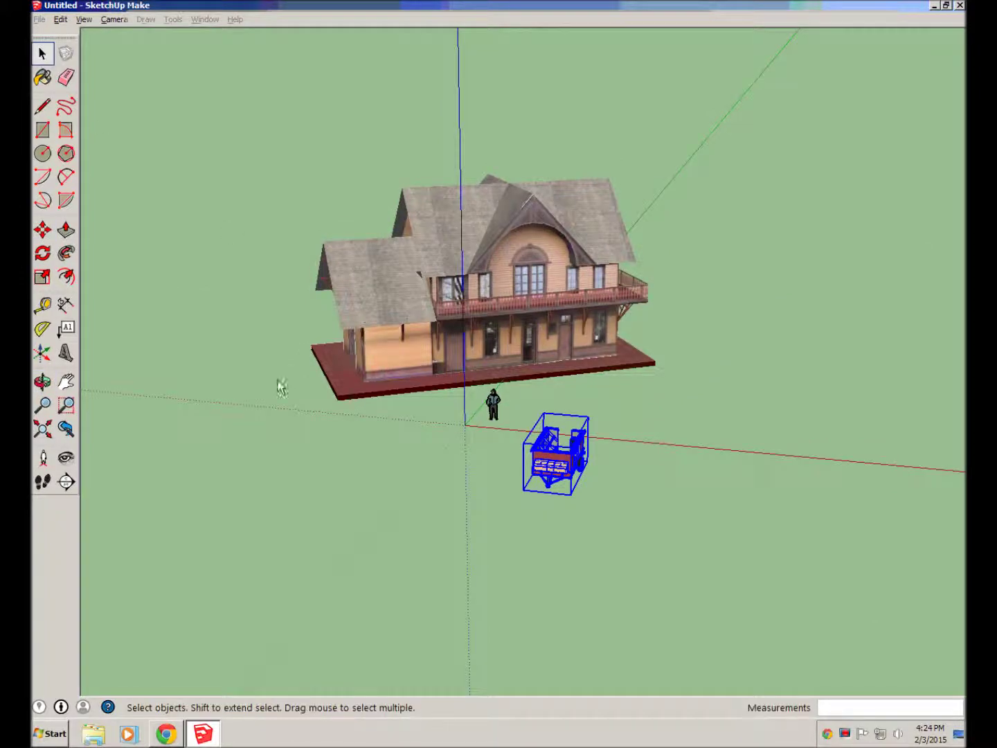
{"action": "left_click", "coordinate": [288, 394]}
Step: Orbit around the depot and coop to check the placement
{"action": "key", "text": "o"}
{"action": "left_click_drag", "start_coordinate": [299, 410], "coordinate": [156, 341]}
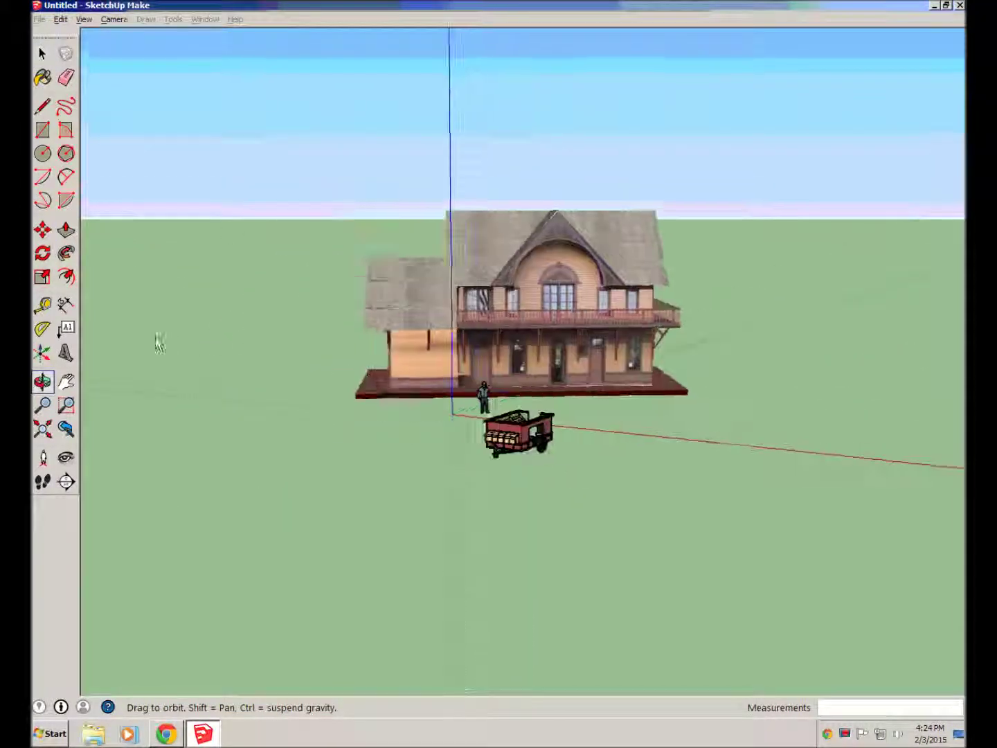
{"action": "key", "text": "space"}
{"action": "middle_click_drag", "start_coordinate": [596, 338], "coordinate": [167, 446]}
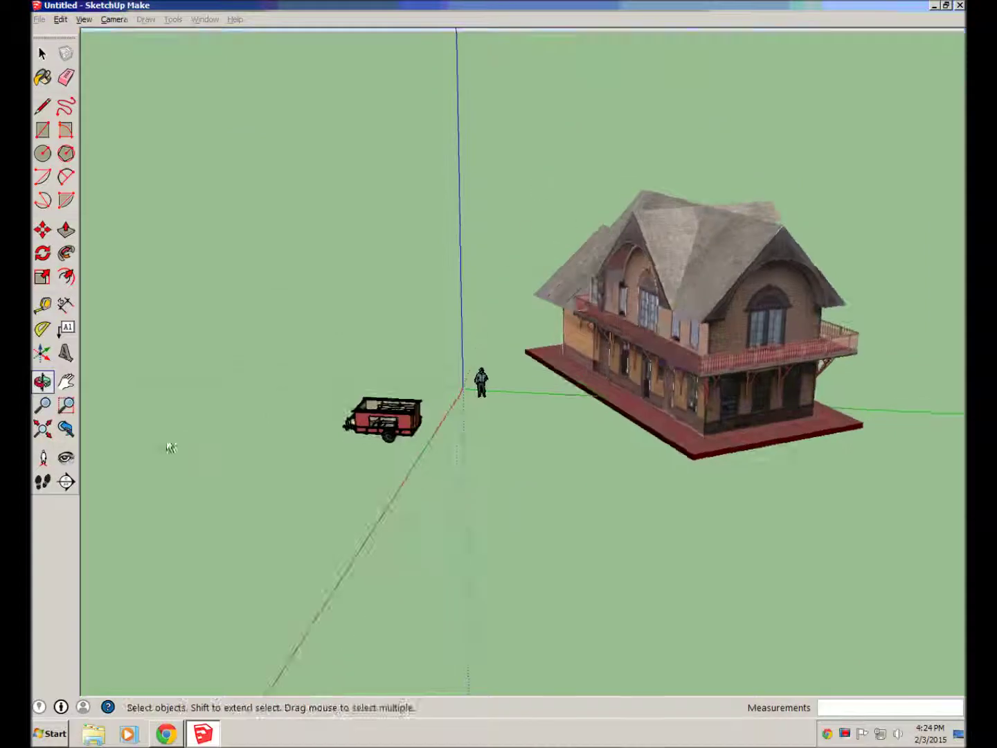
{"action": "middle_click_drag", "start_coordinate": [360, 355], "coordinate": [659, 329]}
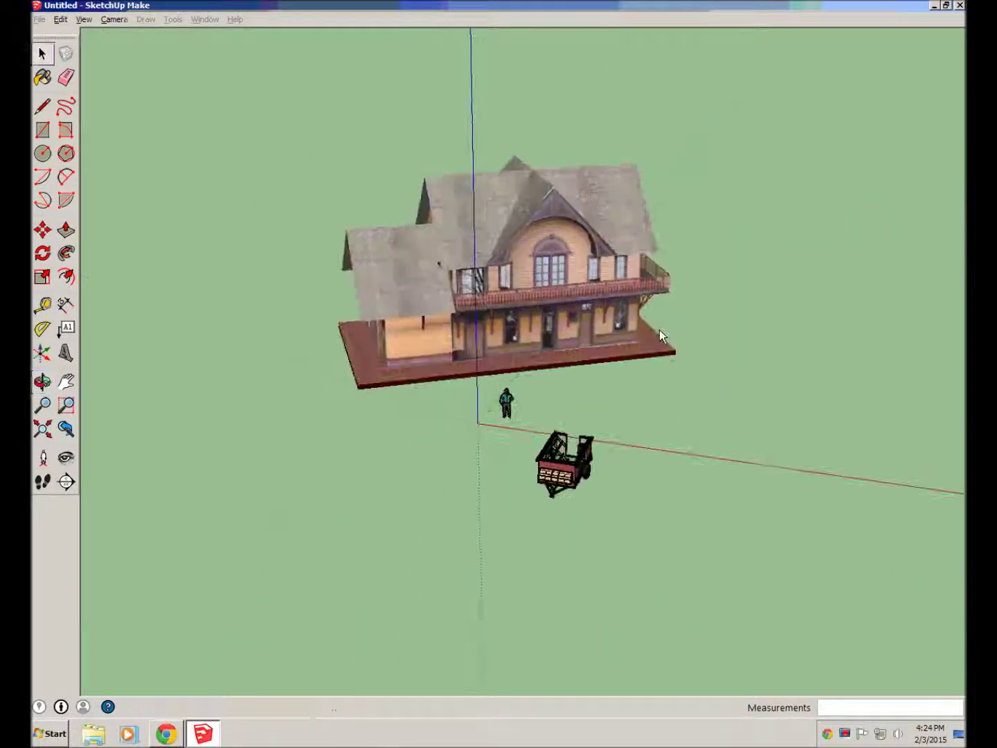